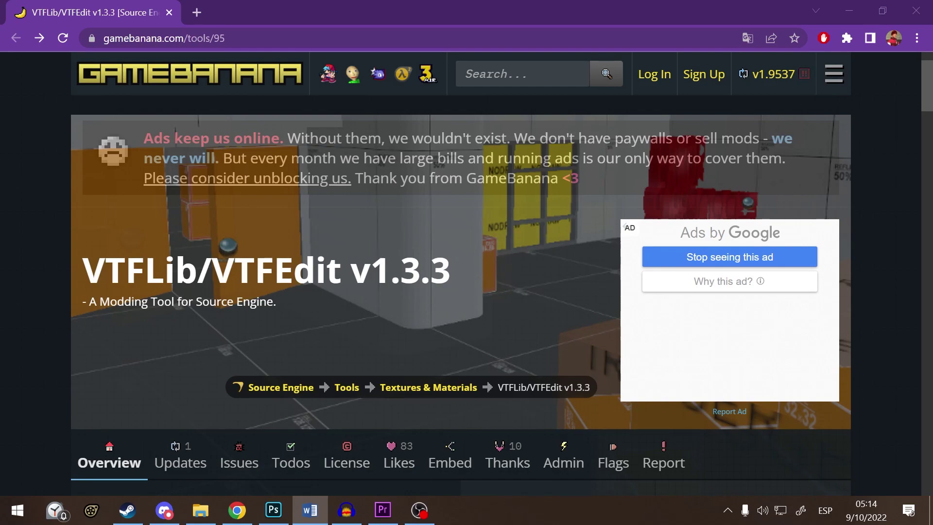
# - Download the vtfedit_v133.exe installer from the GameBanana VTFEdit page and save it in the Descargas folder
pyautogui.scroll(-10, 427, 252)
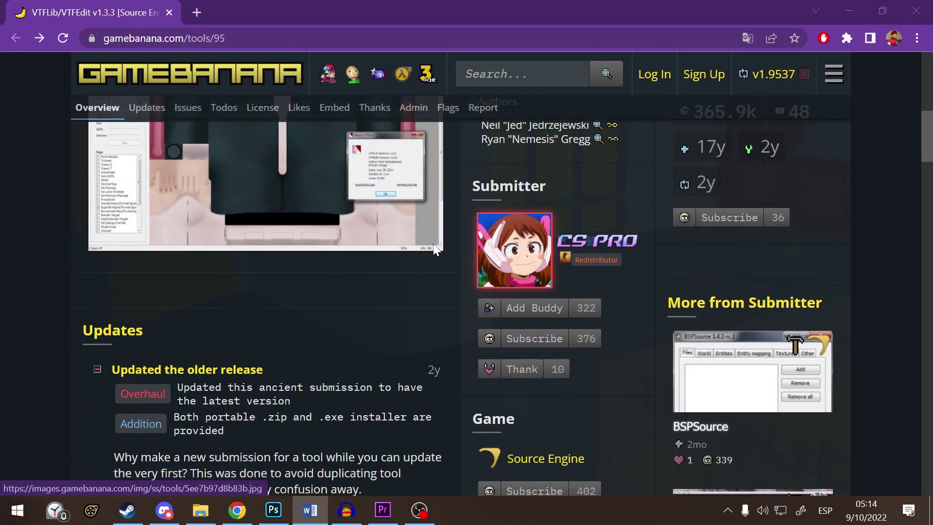
pyautogui.scroll(-10, 326, 276)
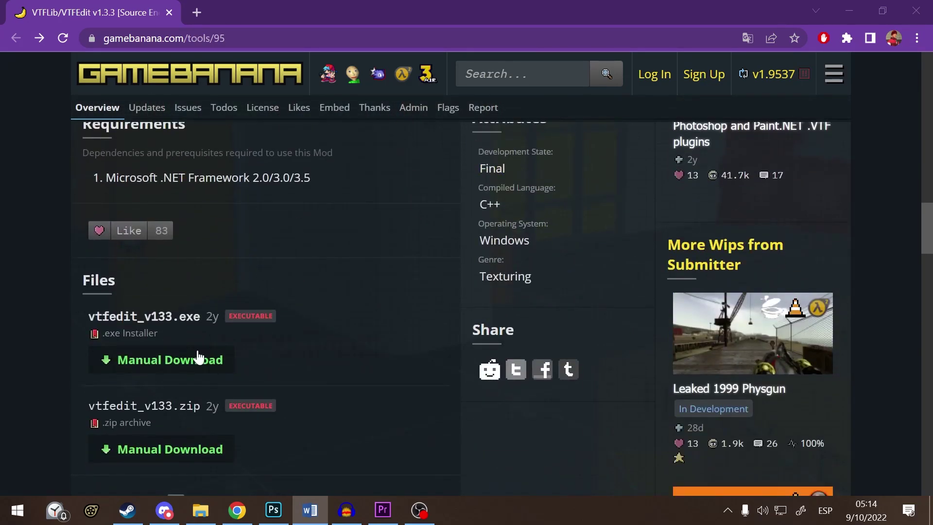
pyautogui.click(193, 359)
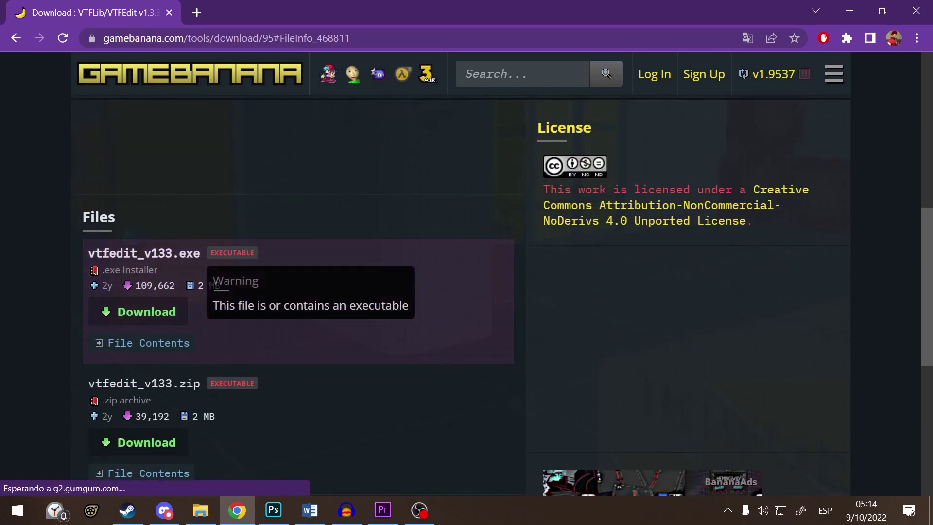
pyautogui.click(145, 306)
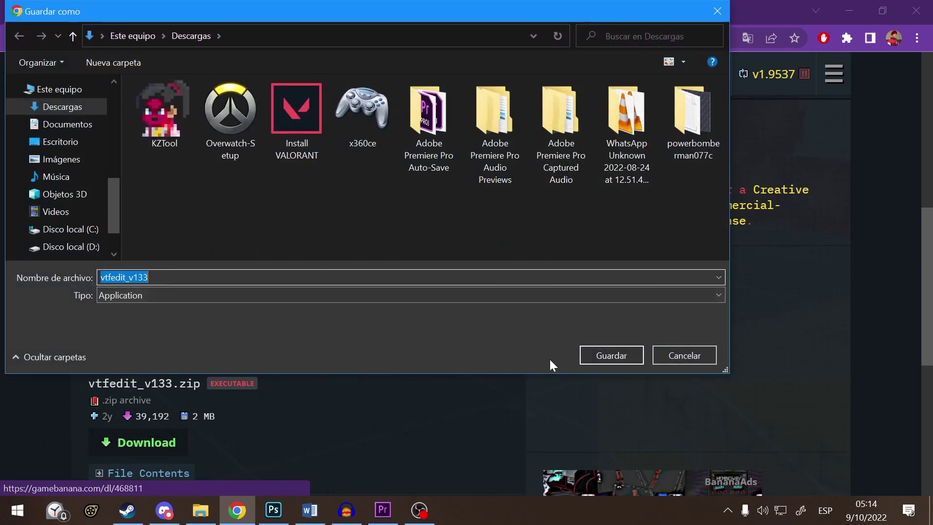
pyautogui.click(613, 354)
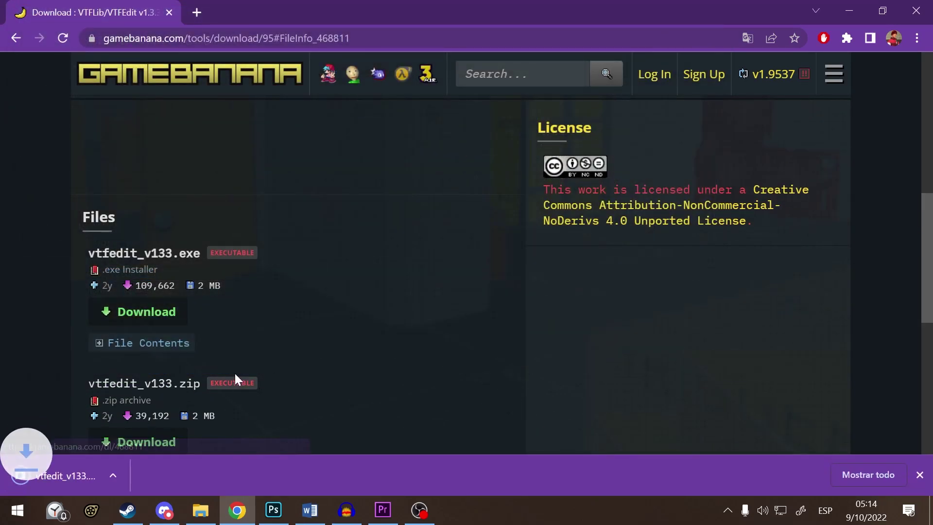
# - Run the downloaded VTFEdit installer, accept its license agreement and continue the setup
pyautogui.click(102, 471)
pyautogui.click(558, 370)
pyautogui.click(367, 325)
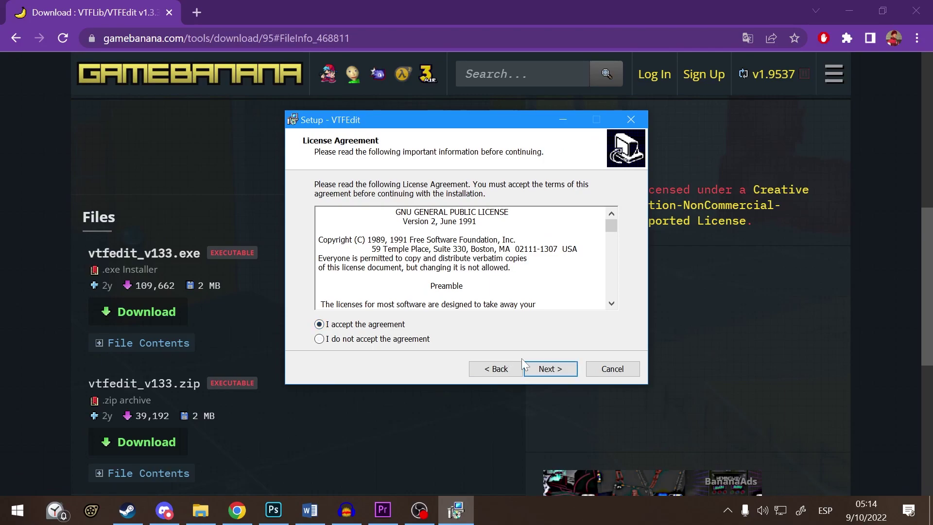
pyautogui.press('Return')
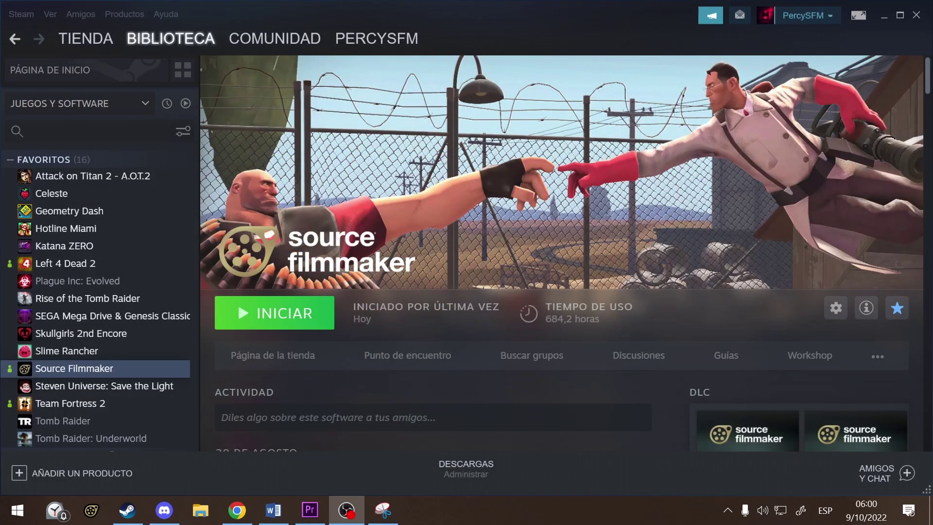
# - Search Windows for "vt" and launch VTFEdit
pyautogui.press('super')
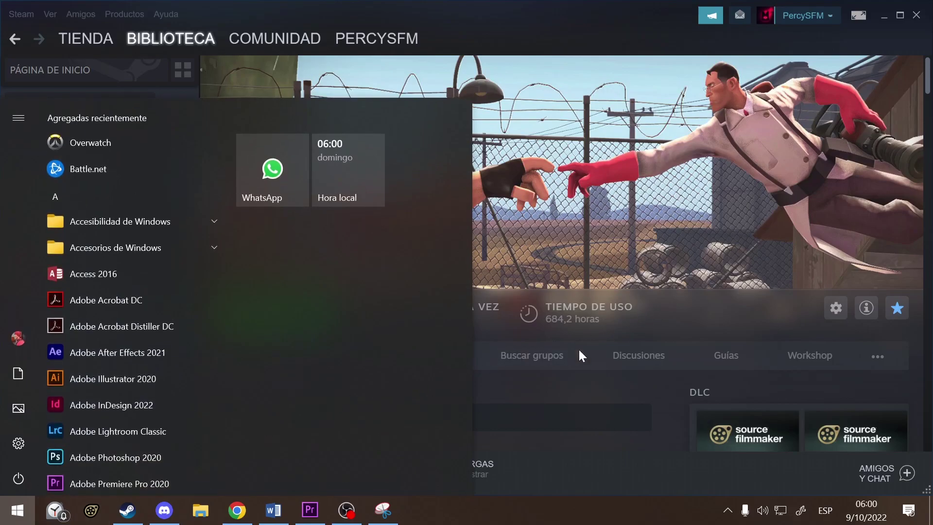
pyautogui.write('vt')
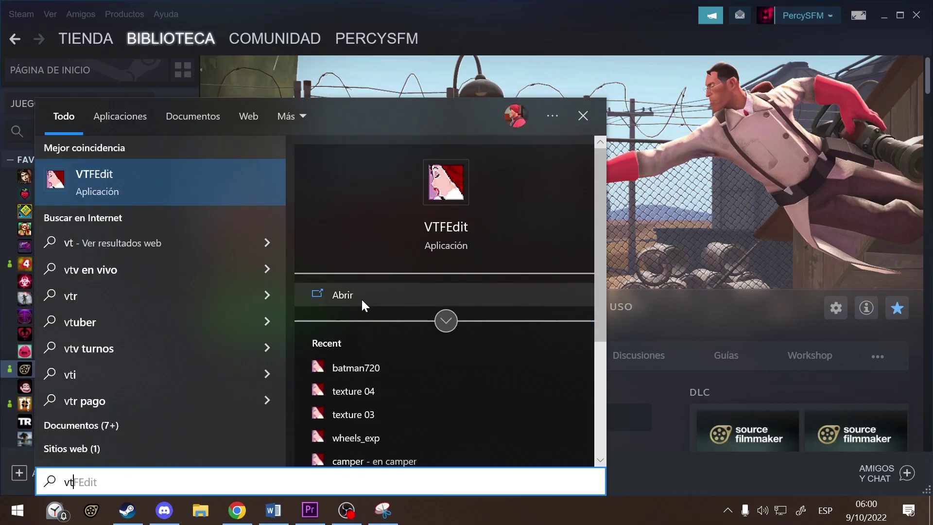
pyautogui.click(360, 298)
# - Import the Batman sketch image from the TUTORIAL folder, accepting the current VTF options
pyautogui.click(12, 24)
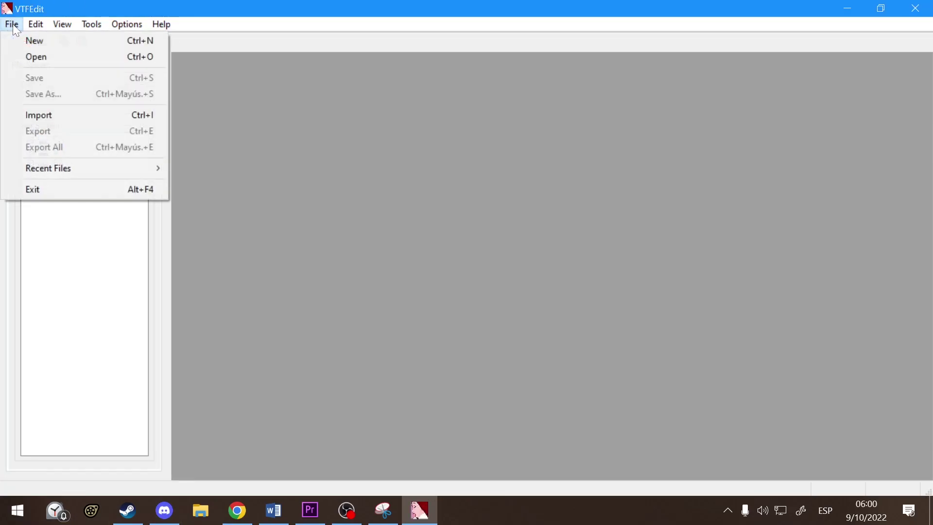
pyautogui.click(69, 114)
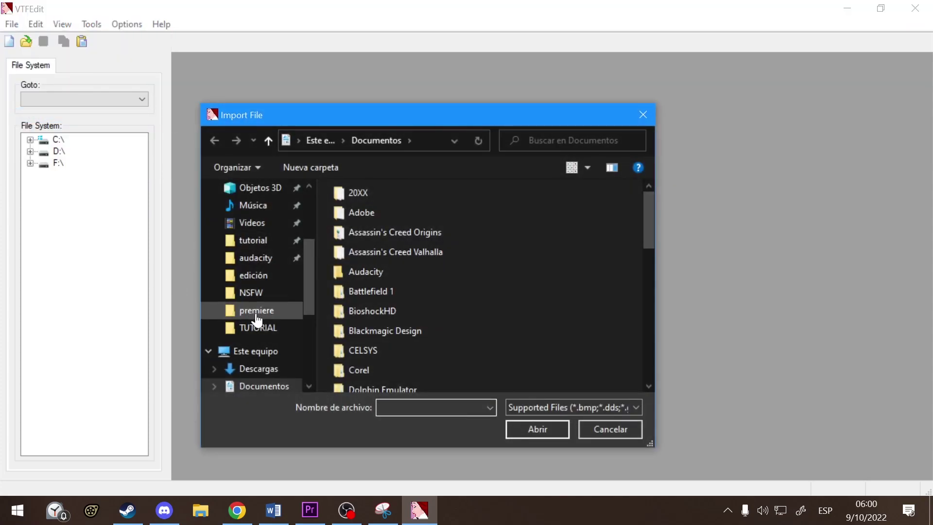
pyautogui.click(255, 328)
pyautogui.doubleClick(510, 233)
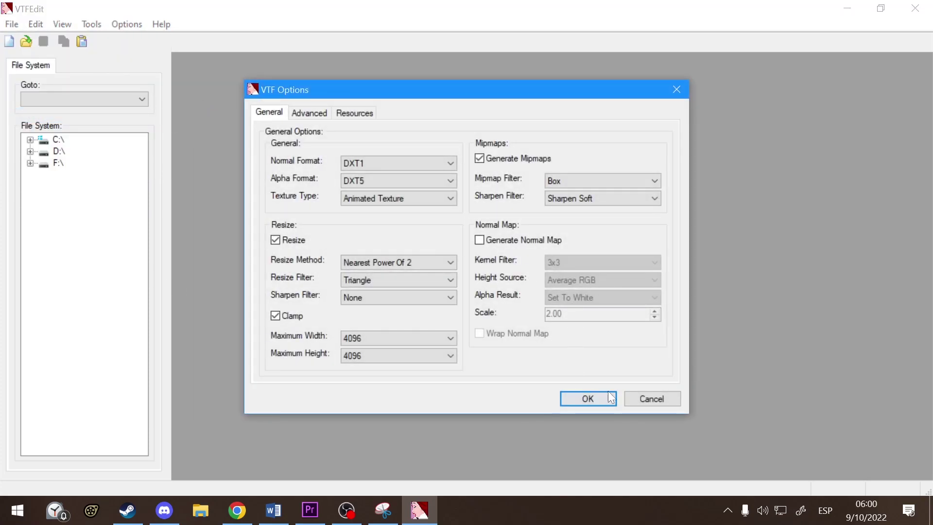
pyautogui.click(610, 397)
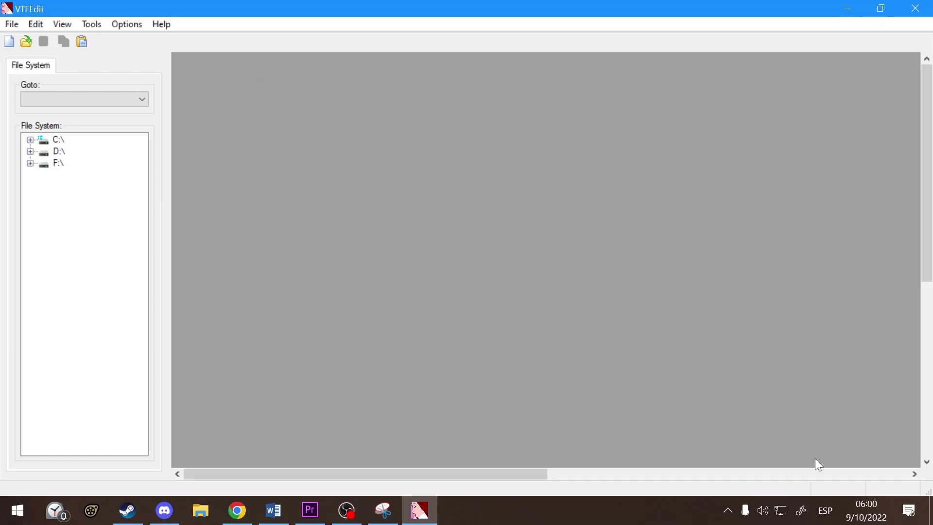
# - Check the Auto Create VMT File option and look over the imported Batman sketch
pyautogui.scroll(-5, 736, 398)
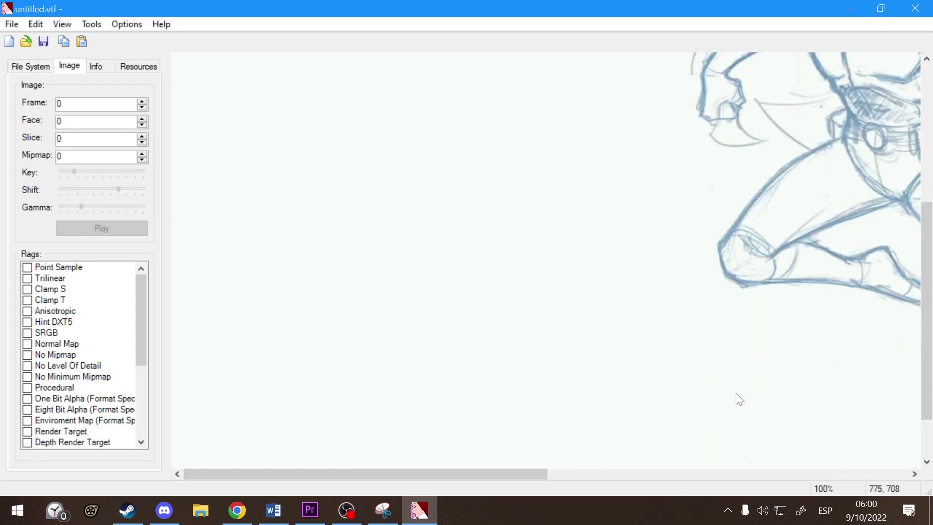
pyautogui.click(117, 25)
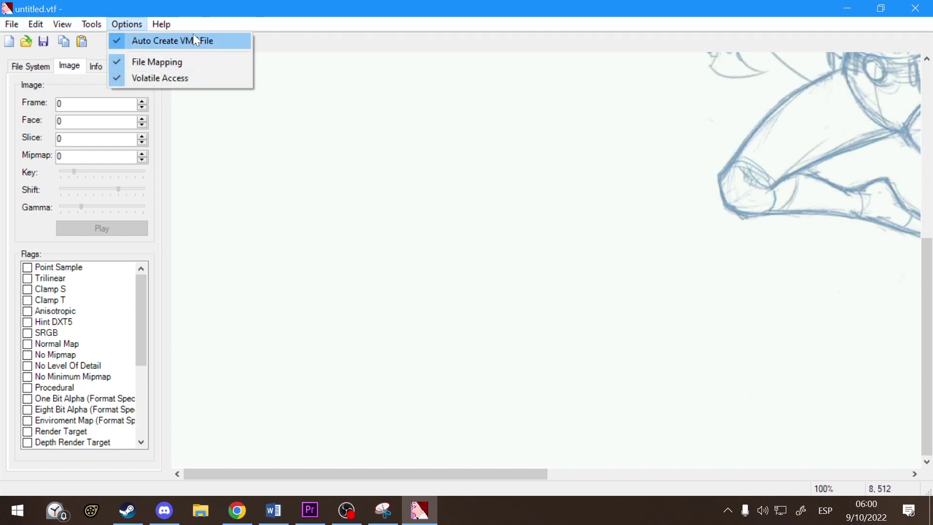
pyautogui.click(165, 41)
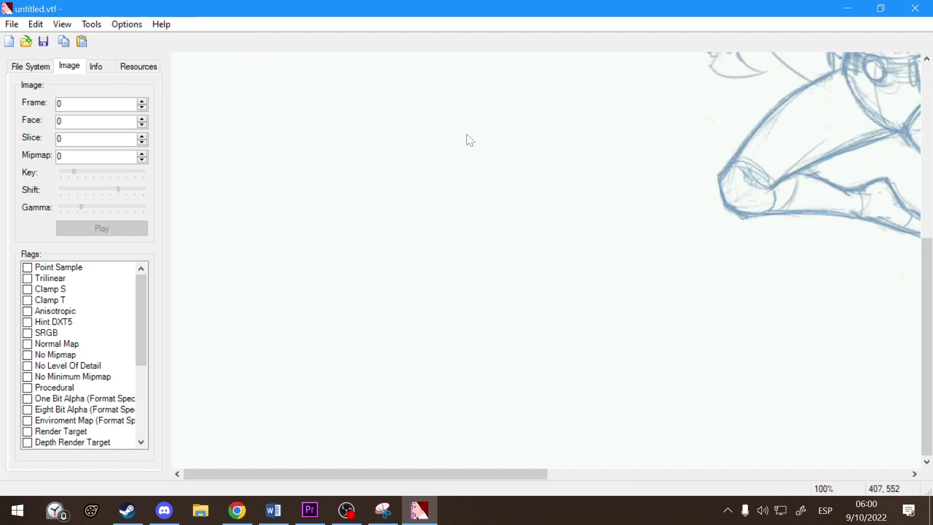
pyautogui.moveTo(418, 474); pyautogui.dragTo(884, 460)
pyautogui.scroll(5, 613, 340)
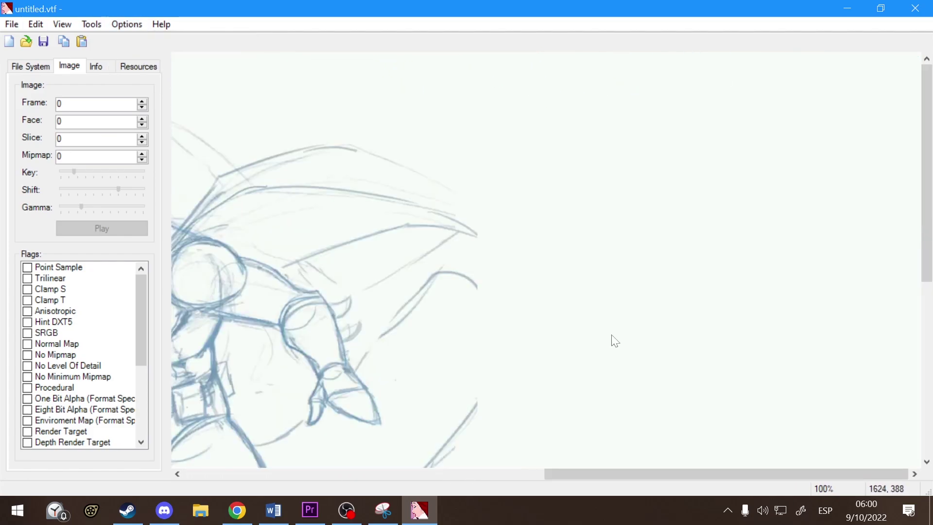
pyautogui.moveTo(771, 476); pyautogui.dragTo(546, 474)
pyautogui.scroll(-5, 552, 457)
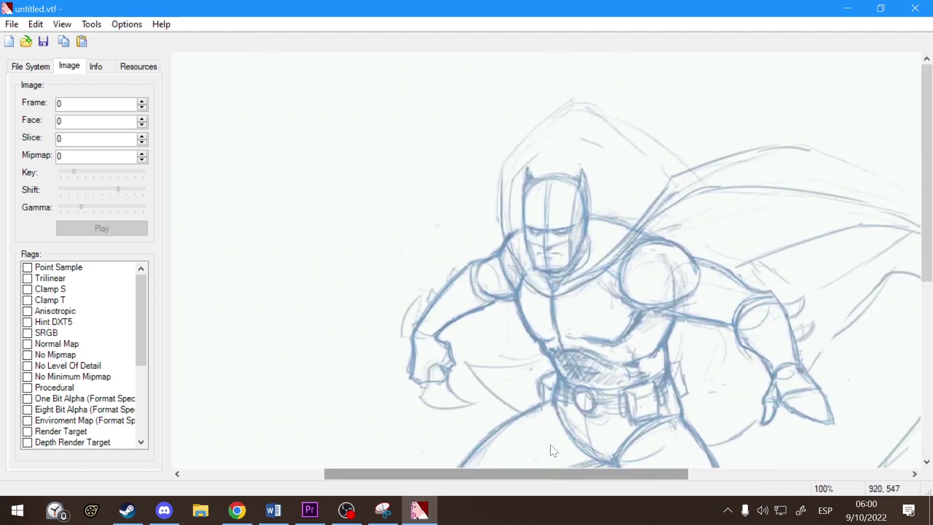
# - Start saving the texture under a new name and browse to the SourceFilmmaker game\workshop folder
pyautogui.click(12, 25)
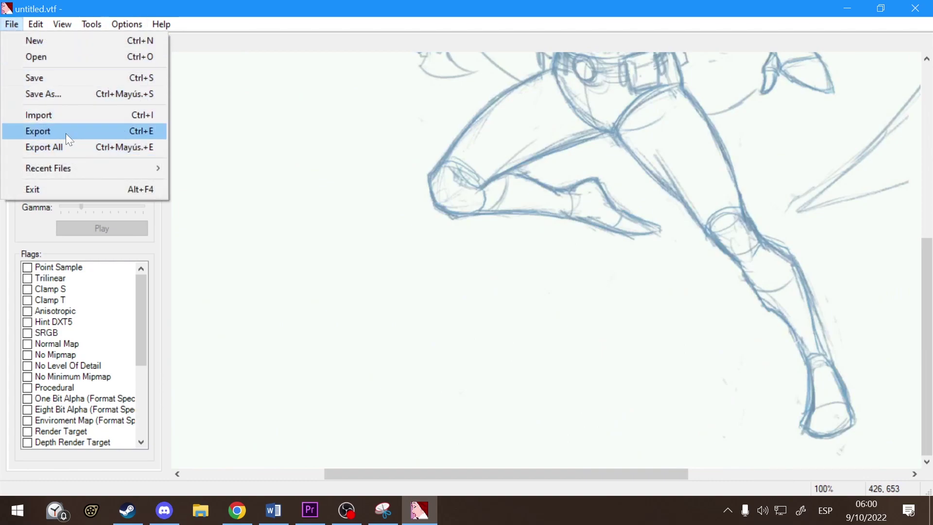
pyautogui.click(60, 97)
pyautogui.scroll(5, 275, 285)
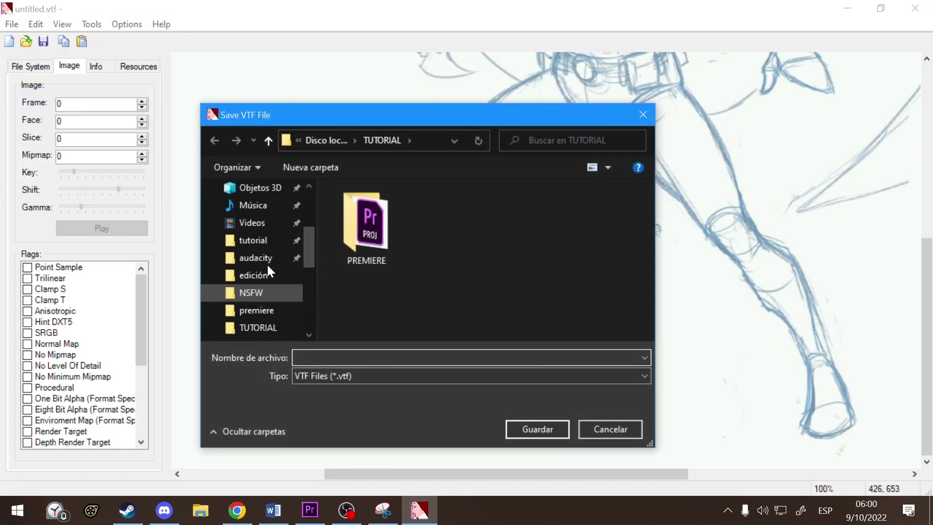
pyautogui.scroll(1, 265, 257)
pyautogui.click(264, 257)
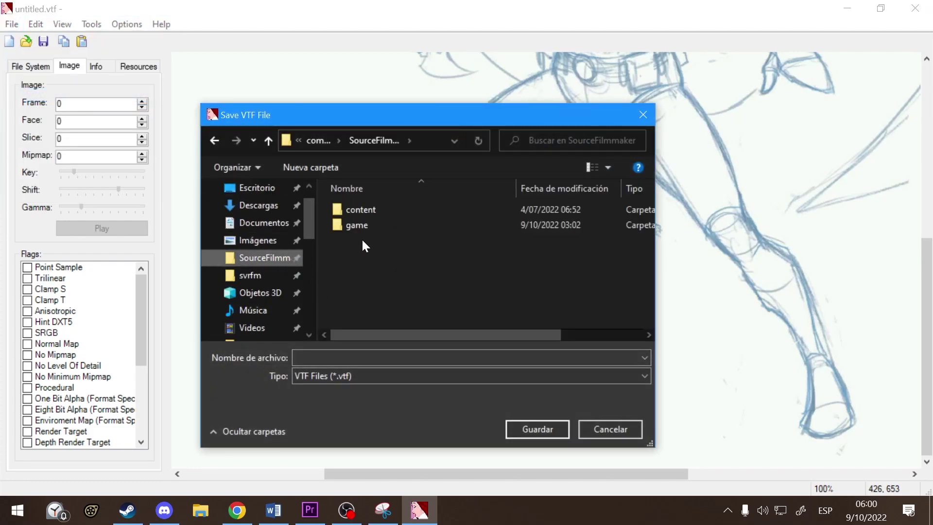
pyautogui.doubleClick(368, 222)
pyautogui.scroll(-3, 369, 223)
pyautogui.doubleClick(378, 316)
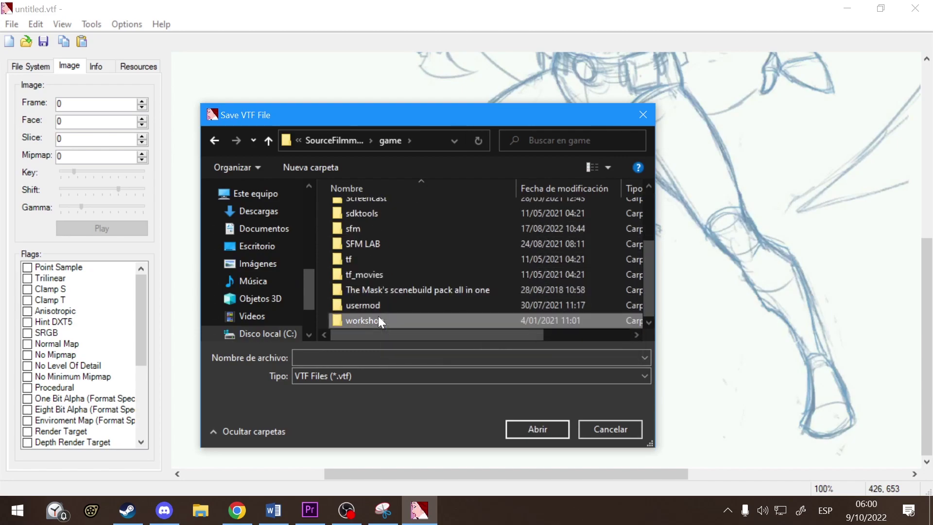
# - Save the texture as batmanpanoramico in the materials\aaatexturapersonalizada folder
pyautogui.click(384, 239)
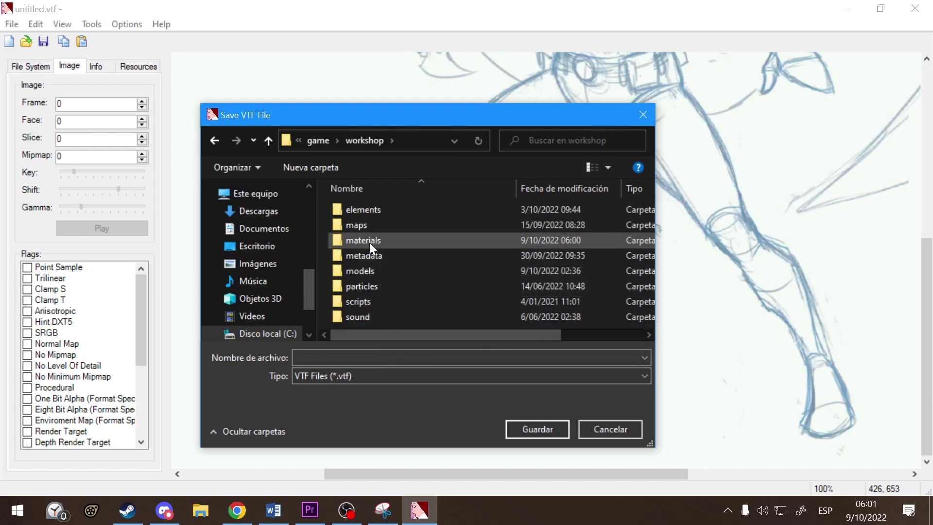
pyautogui.doubleClick(370, 241)
pyautogui.scroll(-2, 398, 267)
pyautogui.scroll(2, 392, 267)
pyautogui.click(380, 227)
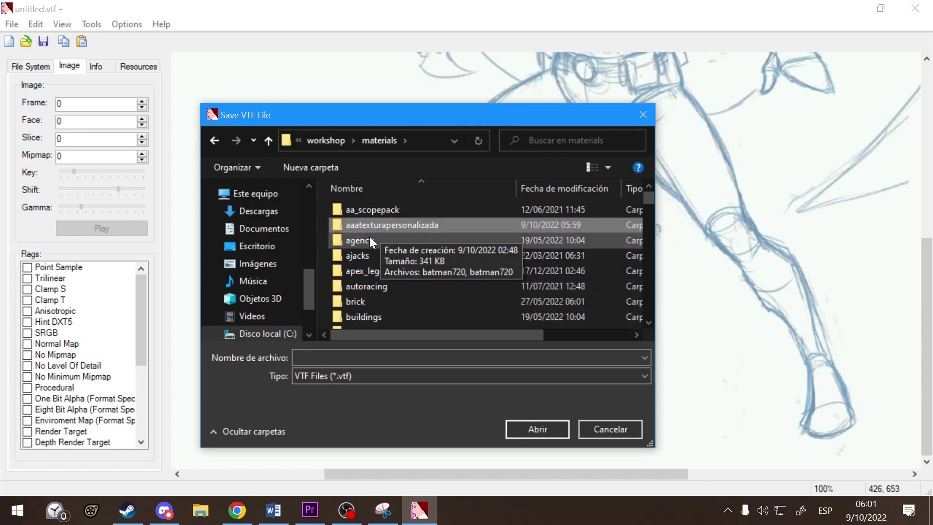
pyautogui.doubleClick(359, 226)
pyautogui.click(385, 357)
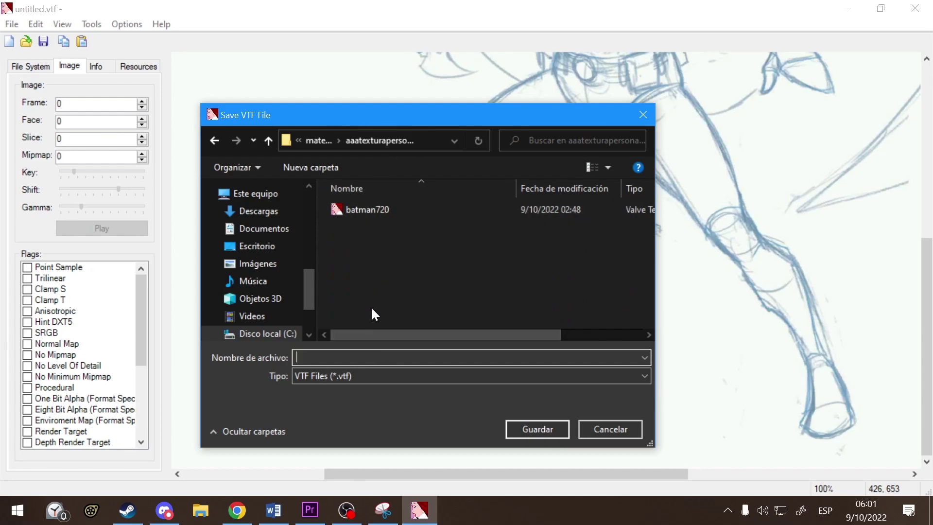
pyautogui.write('batman')
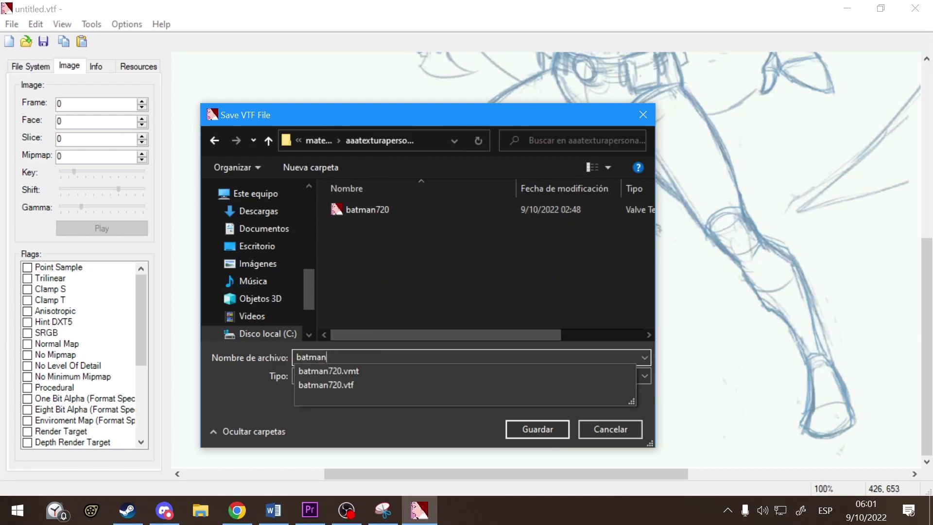
pyautogui.write('panoramico')
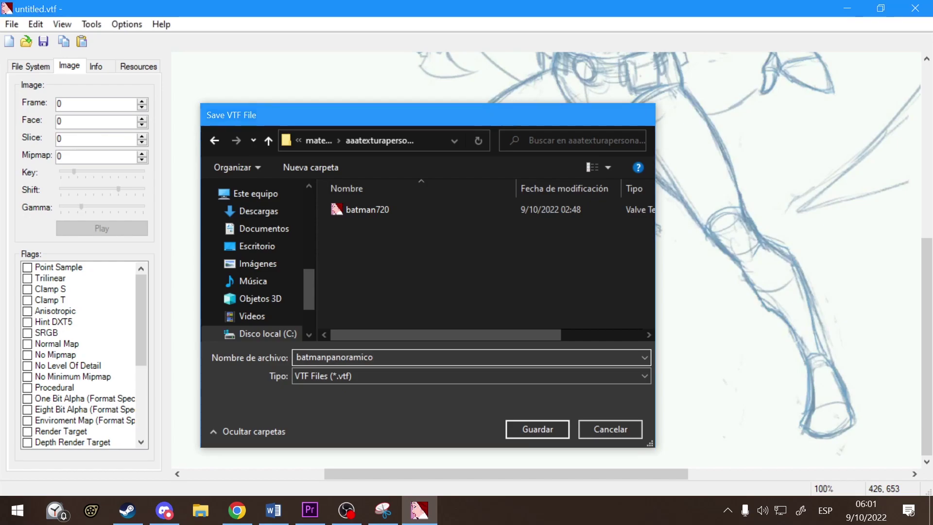
pyautogui.press('Return')
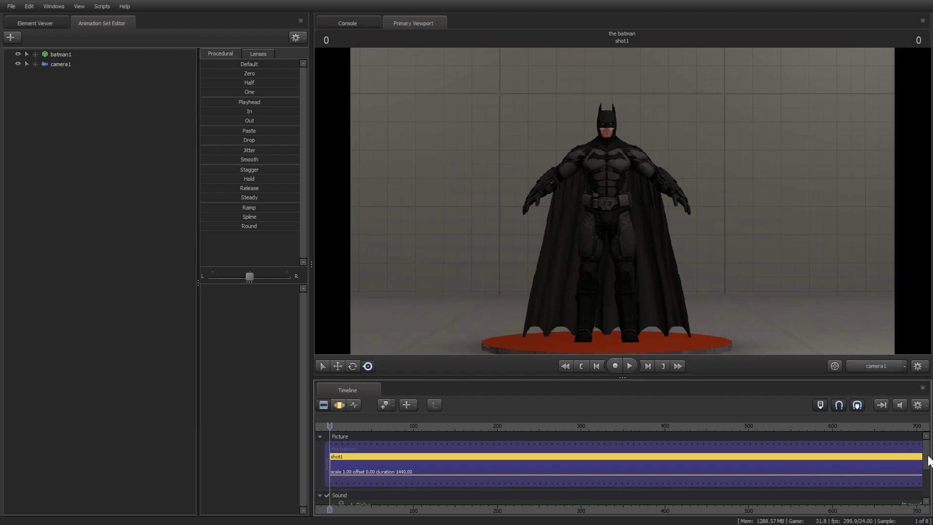
# - In Source Filmmaker, add a Material Overlay Effect clip to the Overlay group's Effects track
pyautogui.scroll(-3, 923, 464)
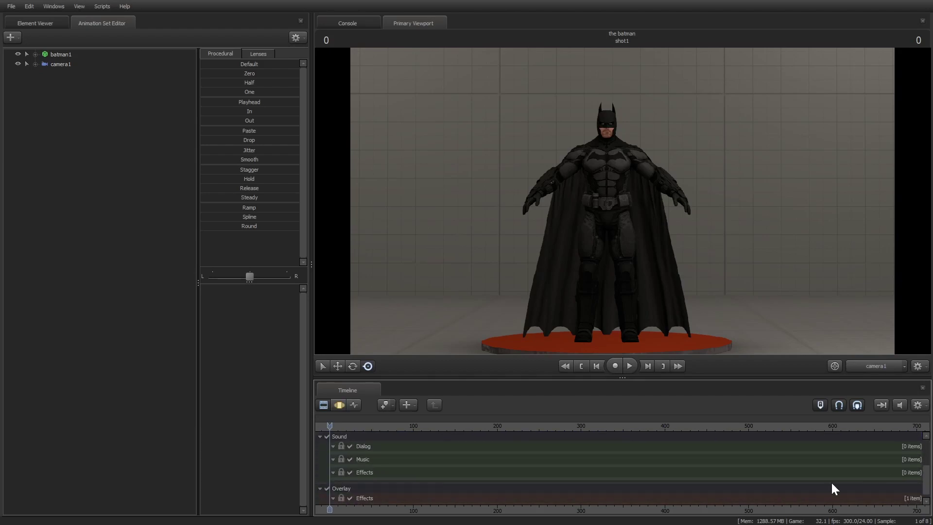
pyautogui.rightClick(362, 497)
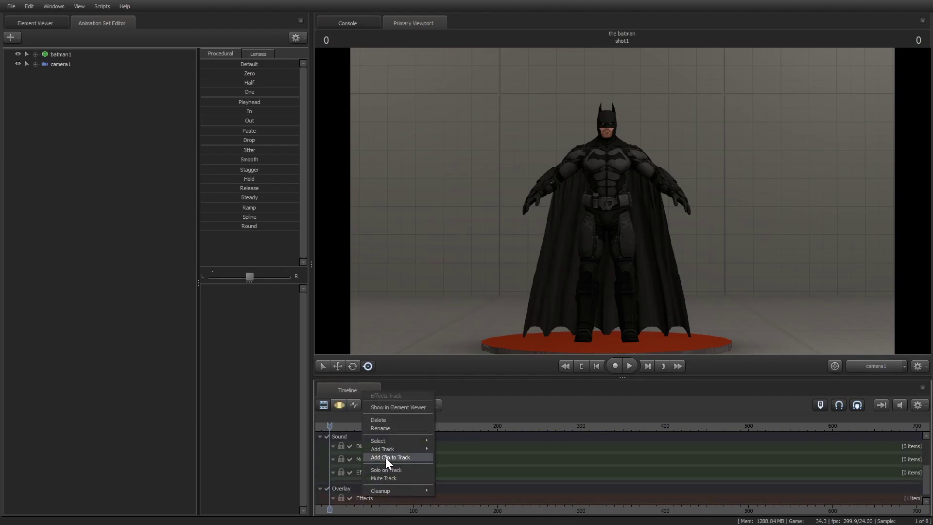
pyautogui.click(385, 457)
pyautogui.click(402, 343)
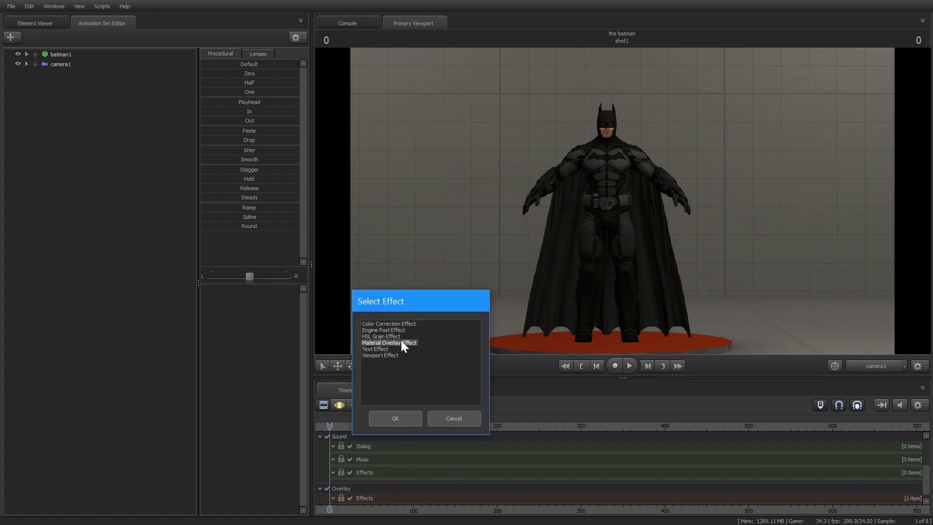
pyautogui.click(402, 417)
pyautogui.scroll(-1, 925, 486)
pyautogui.scroll(5, 348, 492)
# - Show the new overlay clip in the Element Viewer and set its material to batmanpanoramico.vmt, filtering the material browser to the workshop mod
pyautogui.click(356, 495)
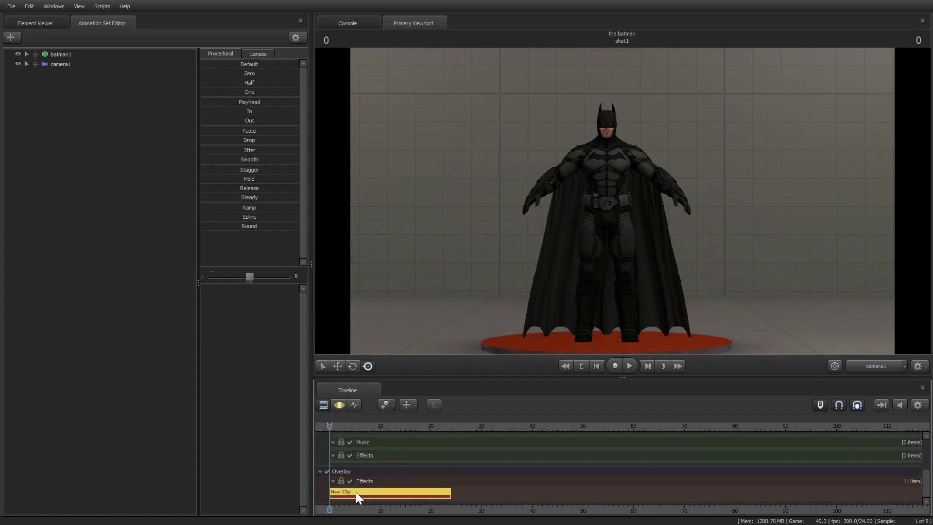
pyautogui.rightClick(356, 492)
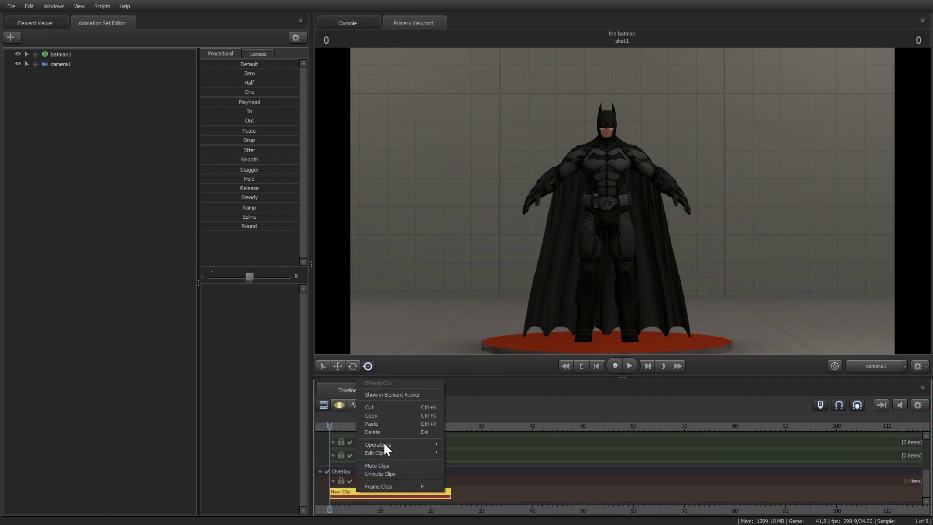
pyautogui.click(399, 395)
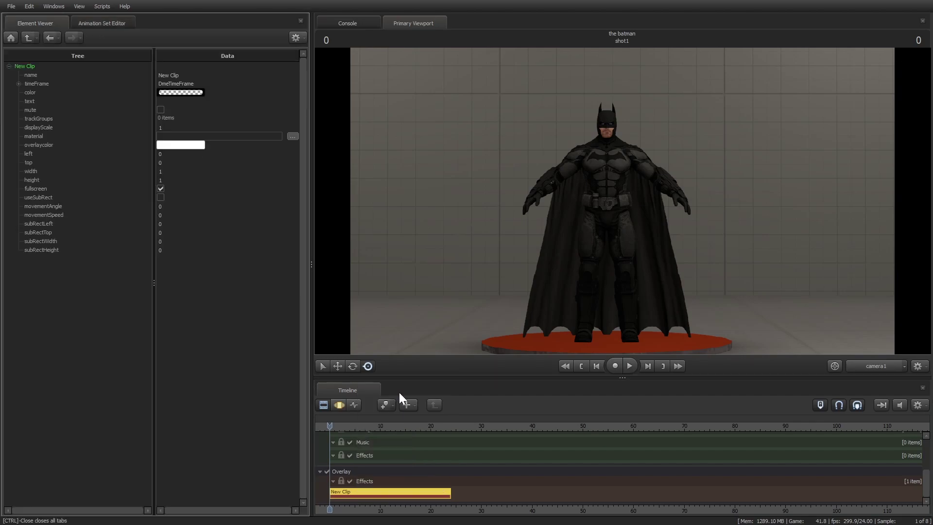
pyautogui.click(291, 135)
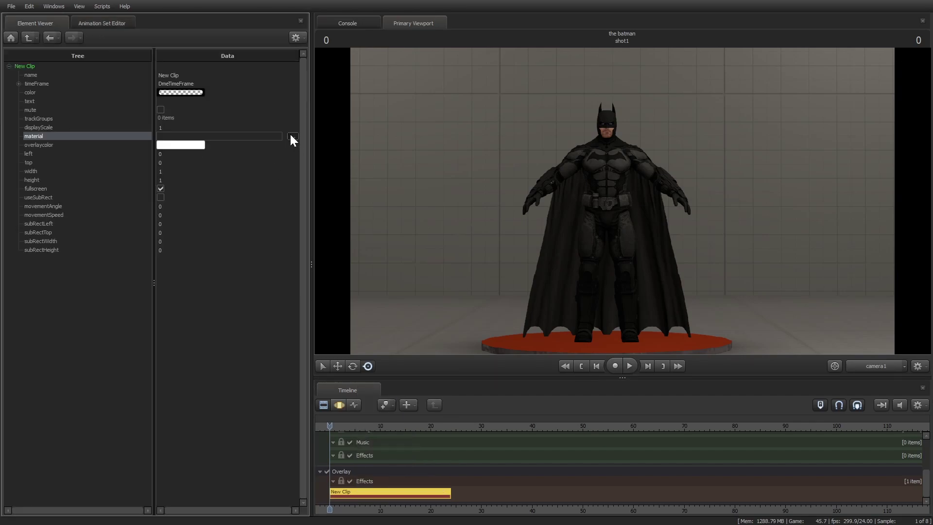
pyautogui.click(413, 209)
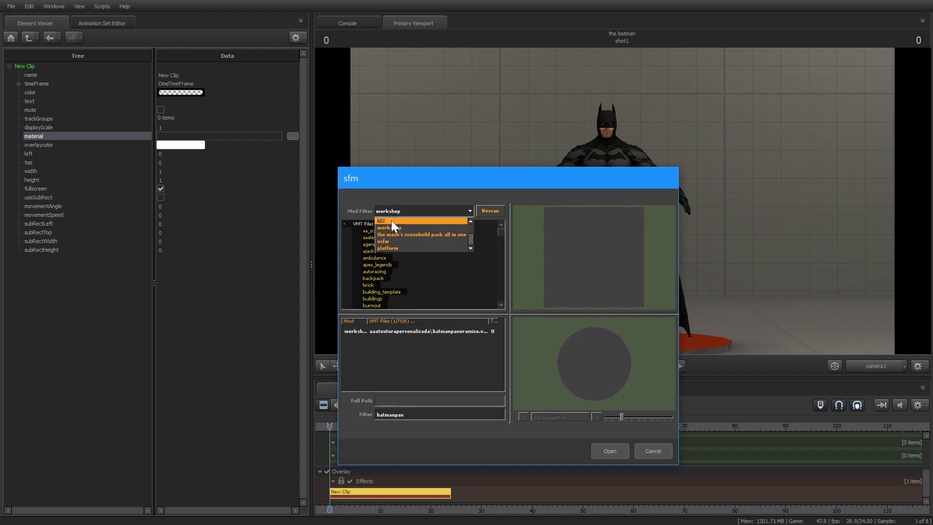
pyautogui.click(394, 220)
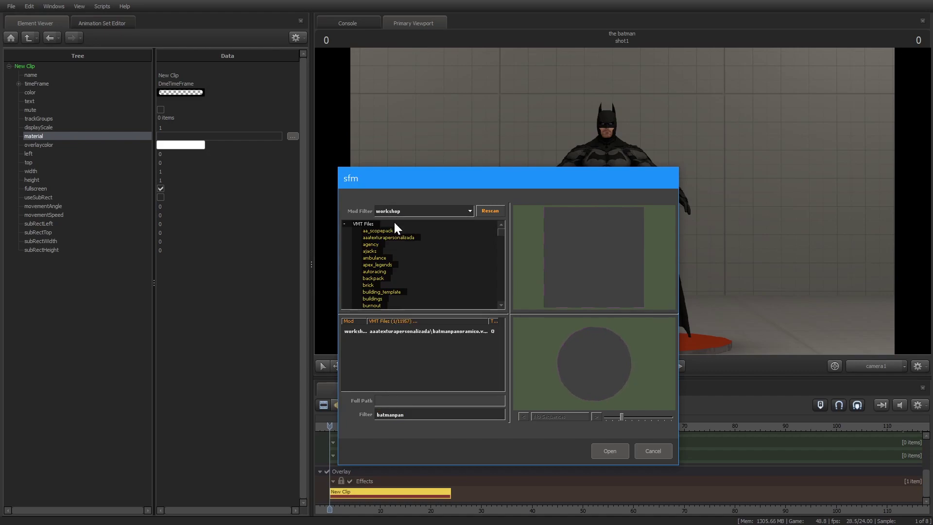
pyautogui.click(461, 331)
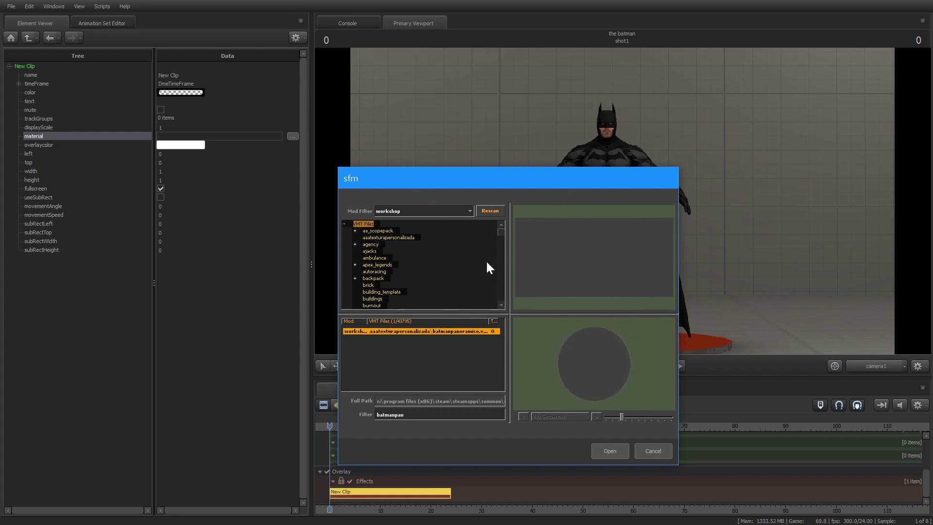
pyautogui.click(615, 450)
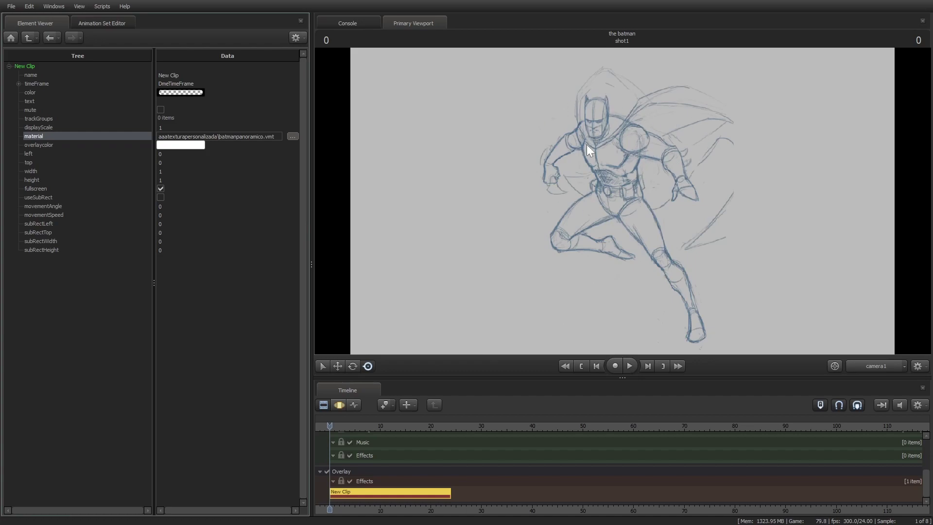
# - Lower the opacity of the clip's overlaycolor so the sketch is semi-transparent over the Batman model
pyautogui.click(196, 145)
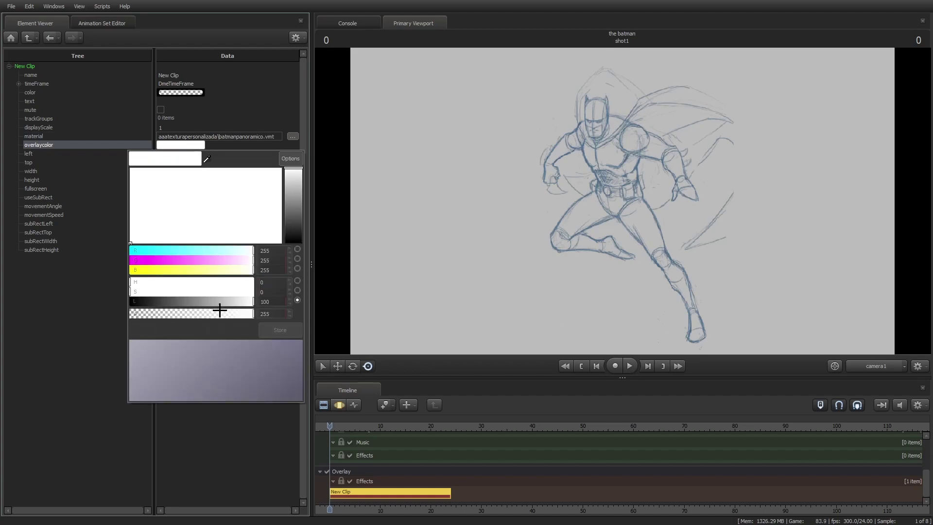
pyautogui.moveTo(246, 314)
pyautogui.mouseDown()
pyautogui.moveTo(134, 317)
pyautogui.moveTo(253, 315)
pyautogui.mouseUp()
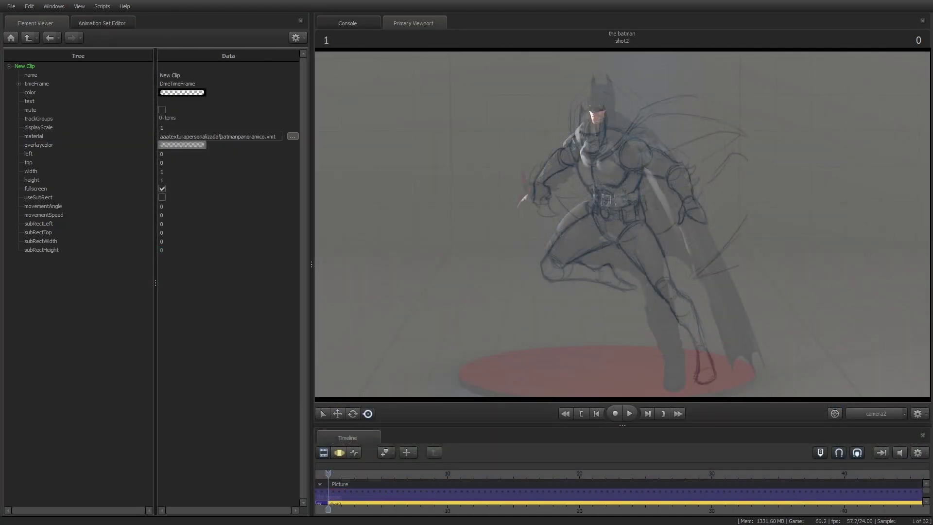
# - Set the viewport's ambient occlusion mode to Outline Only and enable Show Ambient Occlusion in the render settings
pyautogui.rightClick(432, 144)
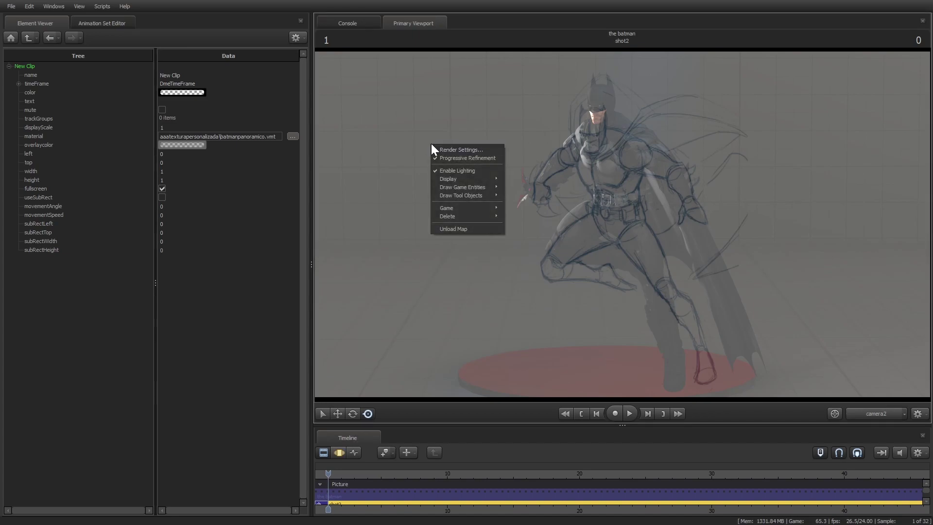
pyautogui.click(453, 150)
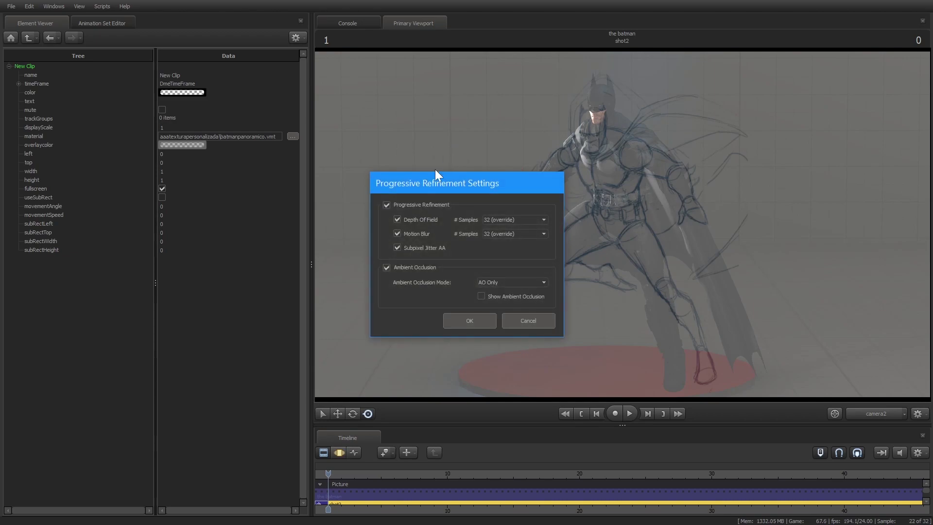
pyautogui.click(488, 284)
pyautogui.click(499, 294)
pyautogui.click(482, 296)
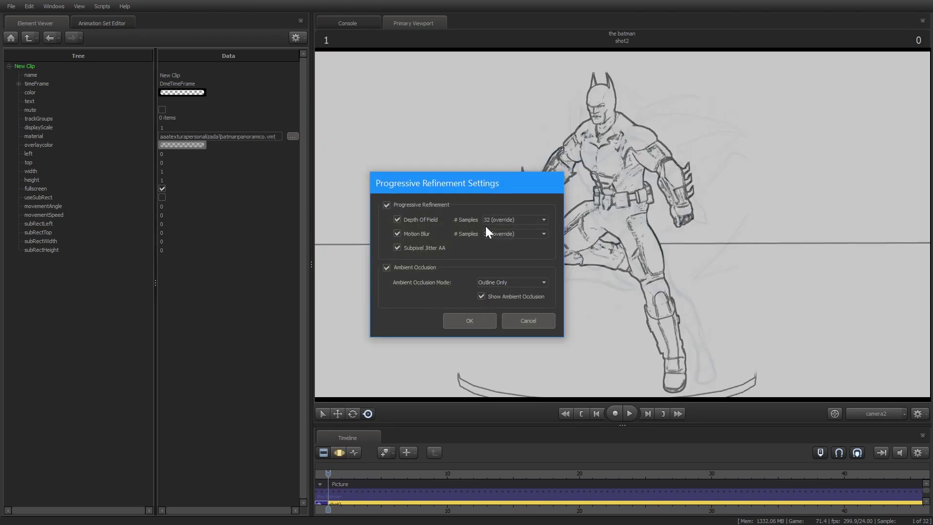
pyautogui.click(470, 321)
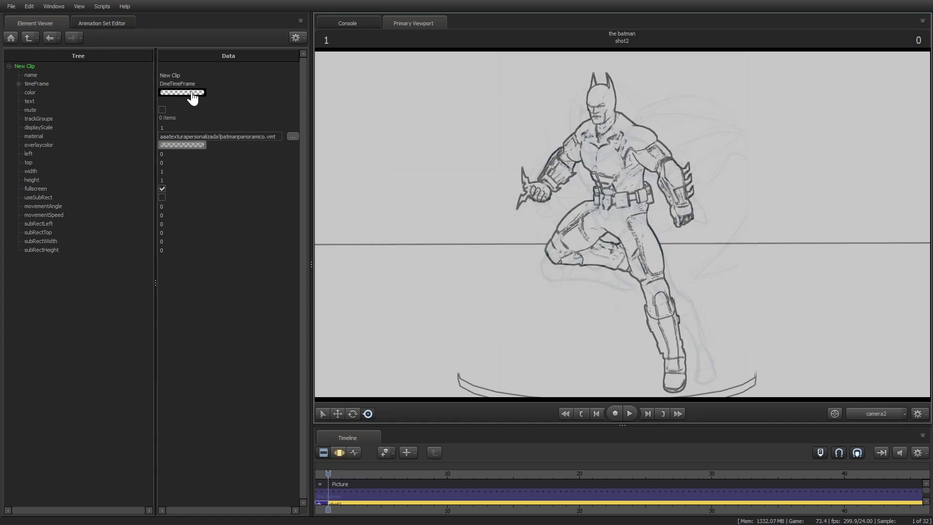
# - Adjust the clip's overlaycolor to a light grey of RGB 171, 171, 171 with an alpha of 196
pyautogui.click(179, 145)
pyautogui.click(180, 146)
pyautogui.moveTo(293, 222); pyautogui.dragTo(295, 199)
pyautogui.moveTo(190, 315)
pyautogui.mouseDown()
pyautogui.moveTo(243, 319)
pyautogui.moveTo(208, 327)
pyautogui.moveTo(260, 316)
pyautogui.moveTo(225, 327)
pyautogui.moveTo(261, 320)
pyautogui.moveTo(242, 330)
pyautogui.mouseUp()
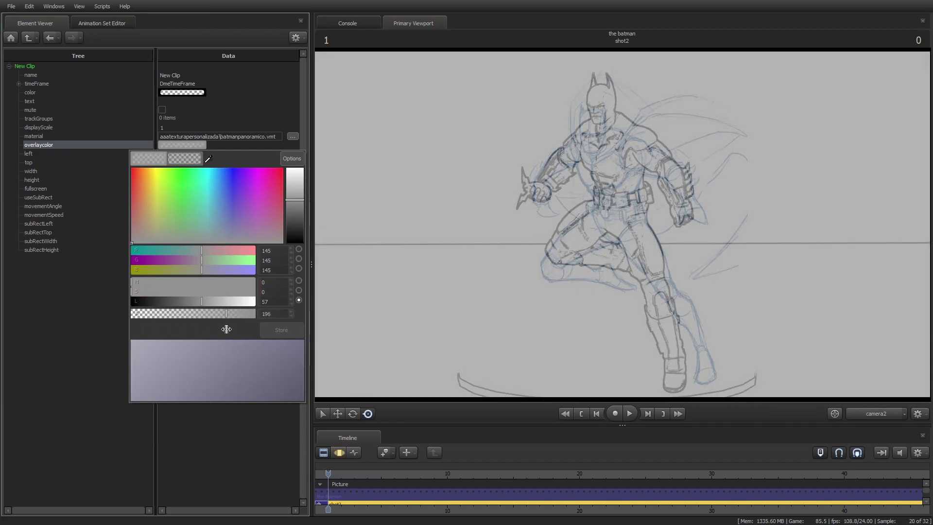
pyautogui.moveTo(295, 203)
pyautogui.mouseDown()
pyautogui.moveTo(292, 189)
pyautogui.moveTo(290, 216)
pyautogui.moveTo(288, 175)
pyautogui.moveTo(287, 233)
pyautogui.moveTo(293, 171)
pyautogui.moveTo(293, 235)
pyautogui.moveTo(294, 193)
pyautogui.mouseUp()
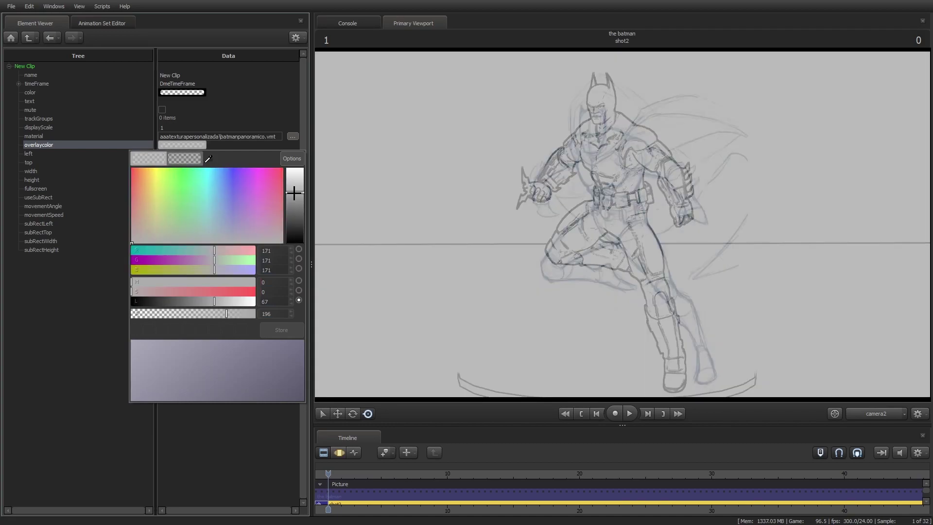